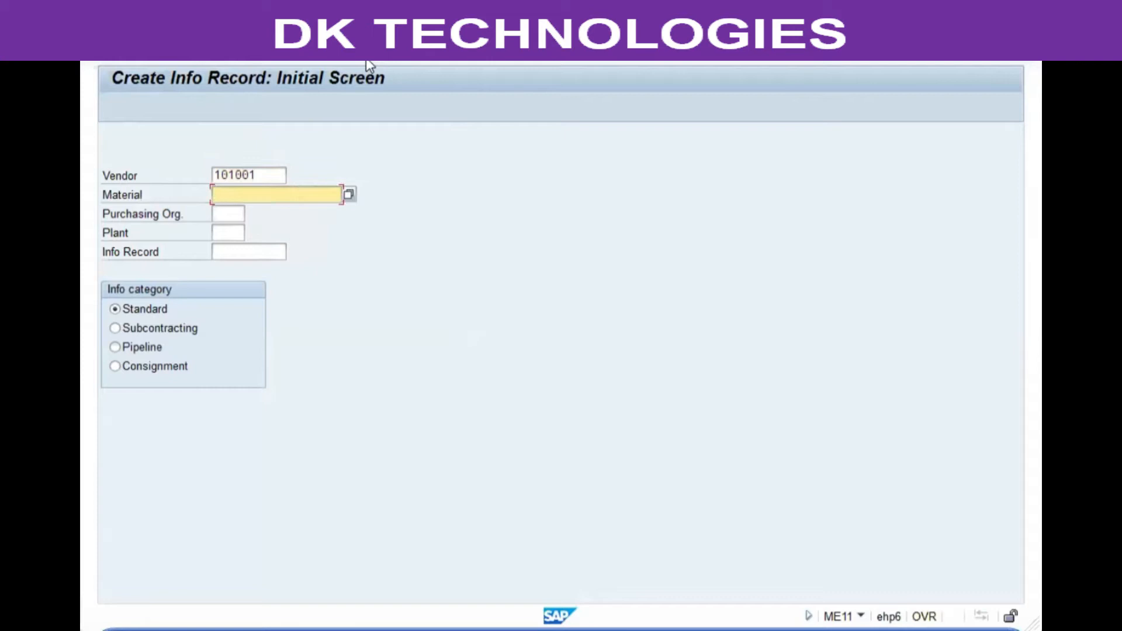
Enter material 942, purchasing organization VGP1 and plant VGP1 with the Standard info category, and continue to the general data.
text(942)
key(Tab)
text(vgp1)
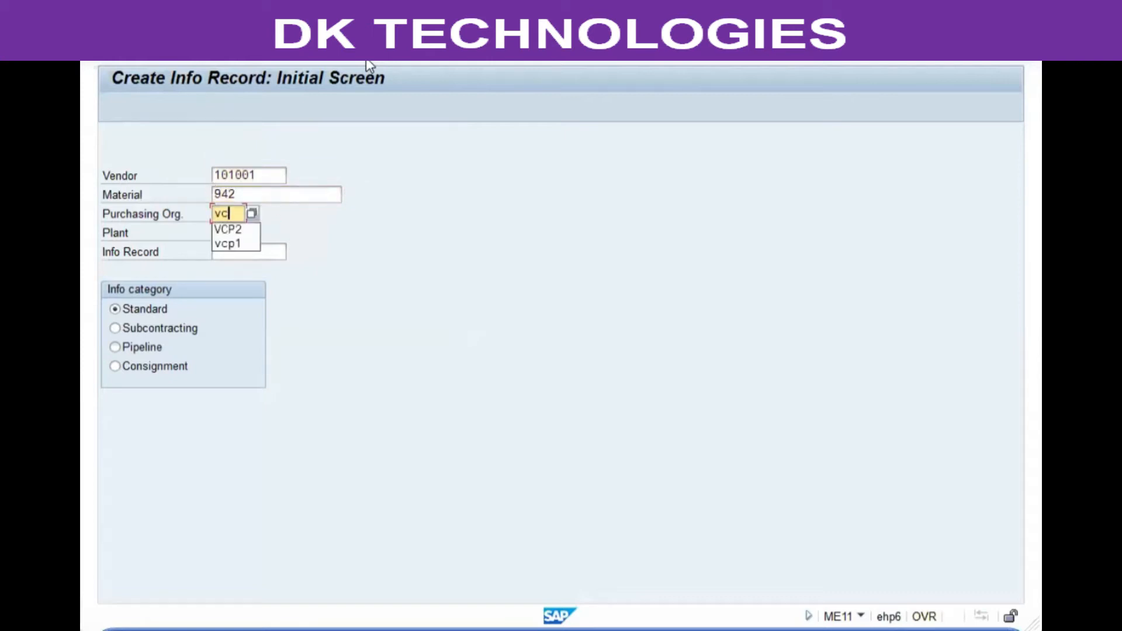
key(Tab)
text(vgp1)
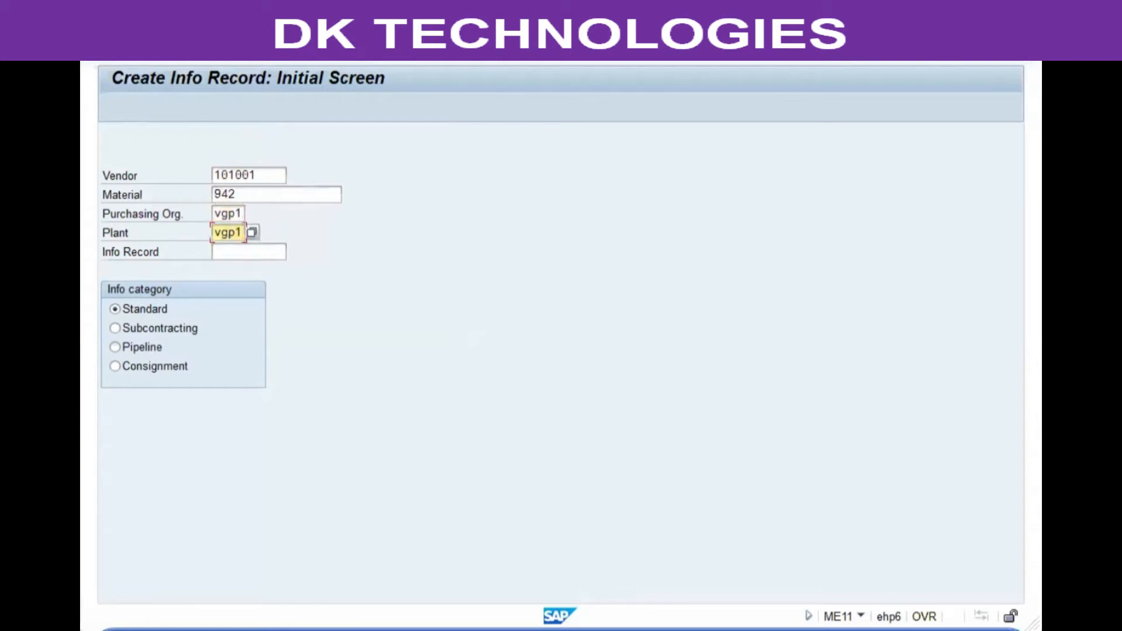
click(141, 314)
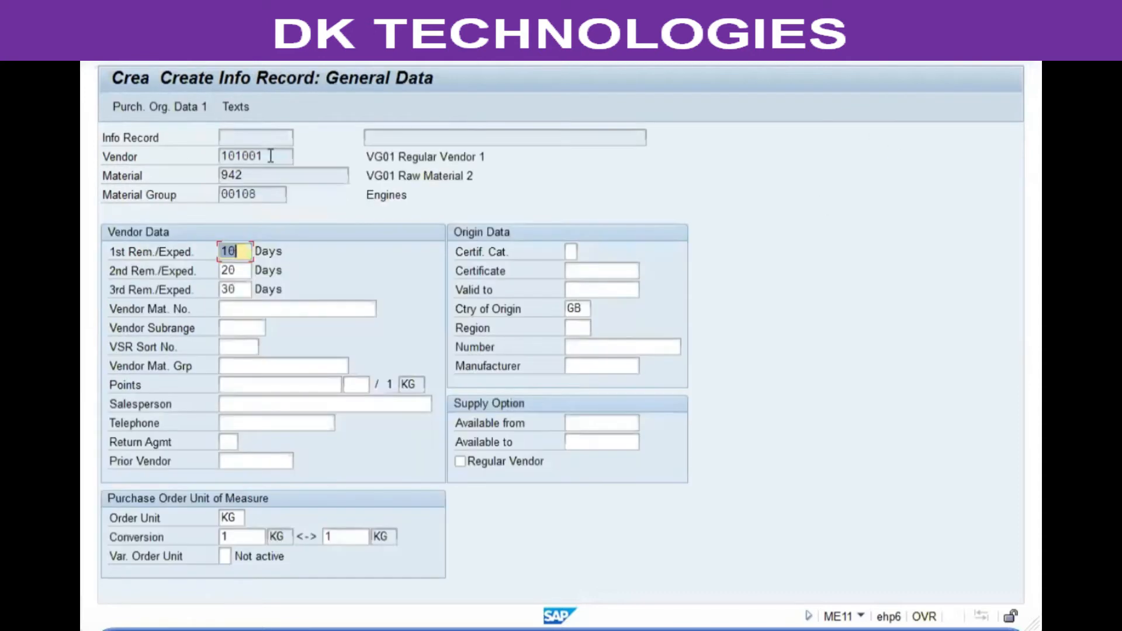
Review the info record's general data: vendor, material, reminder days, country of origin, number, manufacturer and order unit.
click(254, 170)
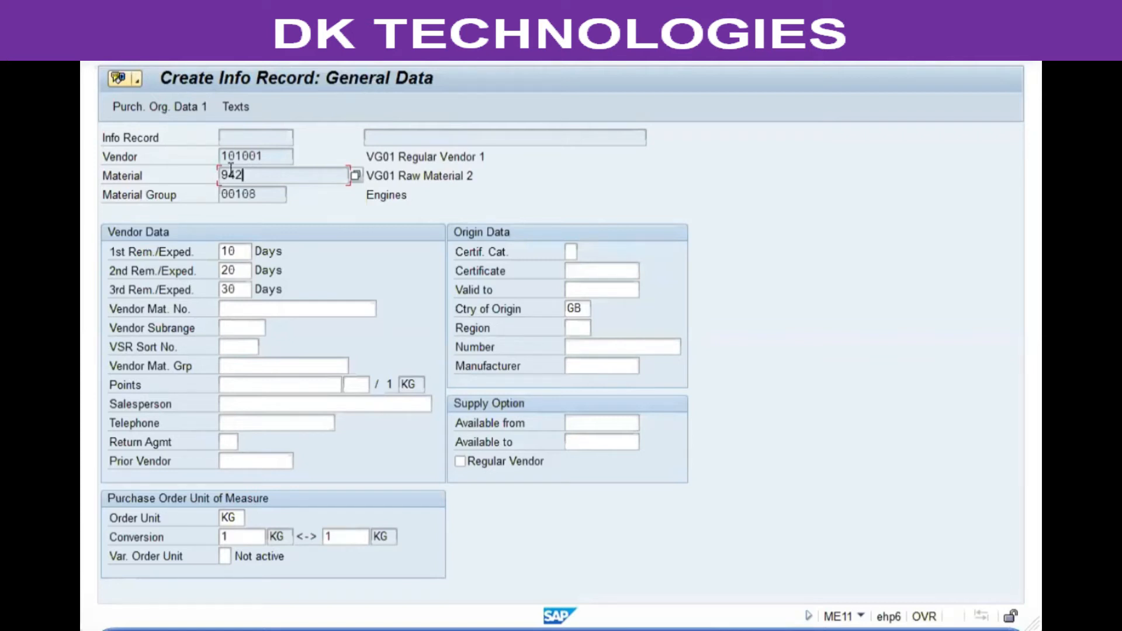
click(267, 153)
click(264, 171)
click(238, 252)
click(572, 305)
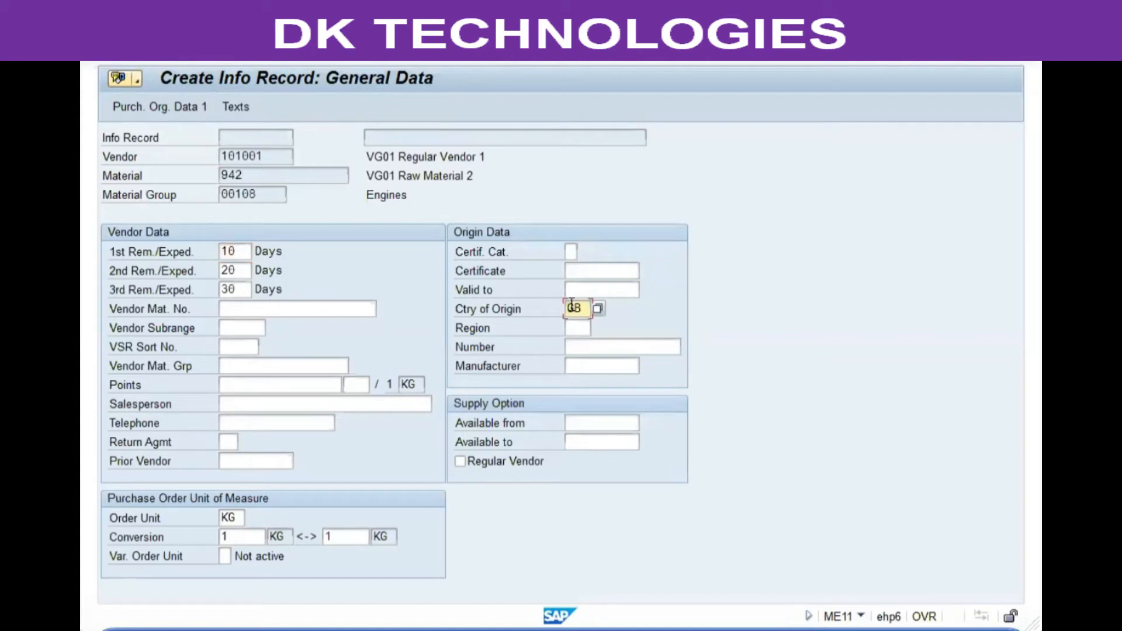
click(573, 347)
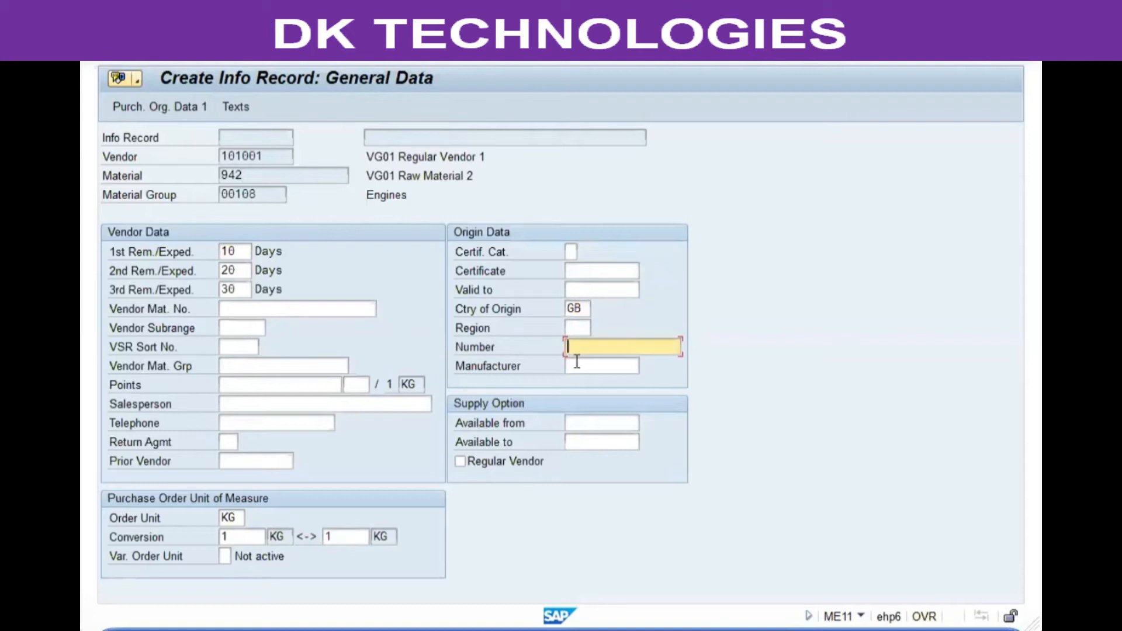
click(576, 363)
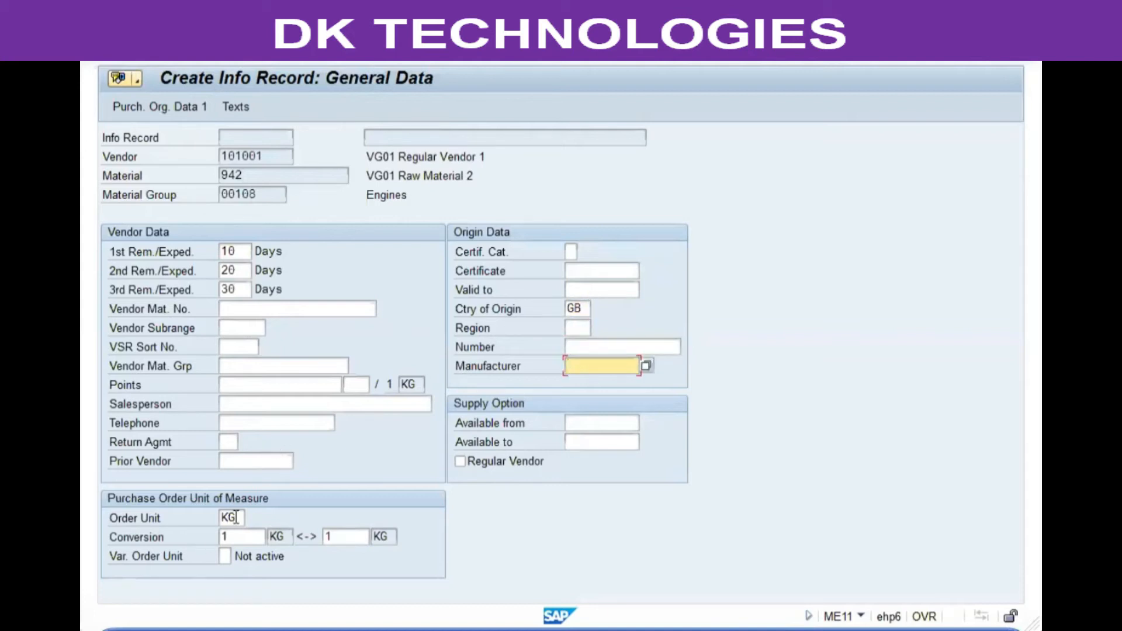
click(236, 517)
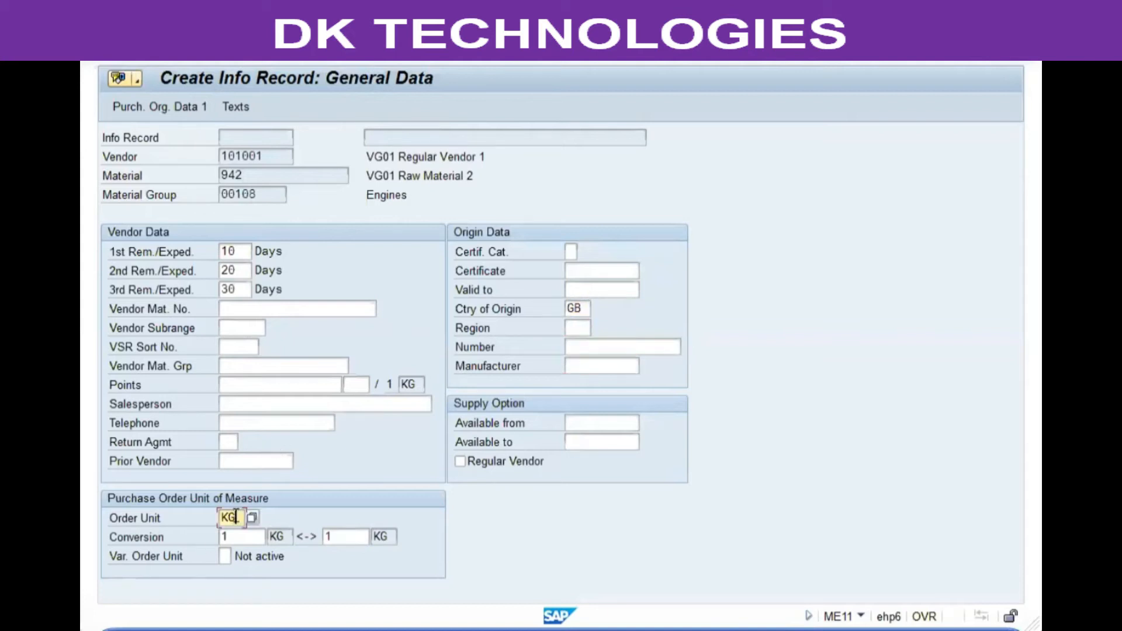
click(241, 252)
click(237, 518)
click(573, 308)
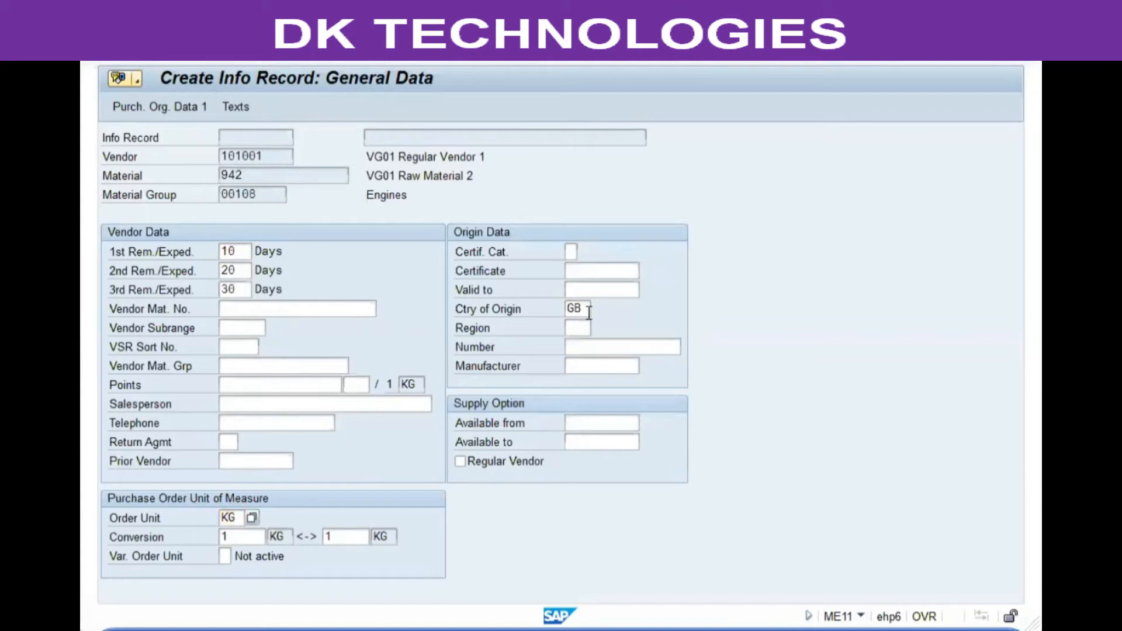
click(589, 347)
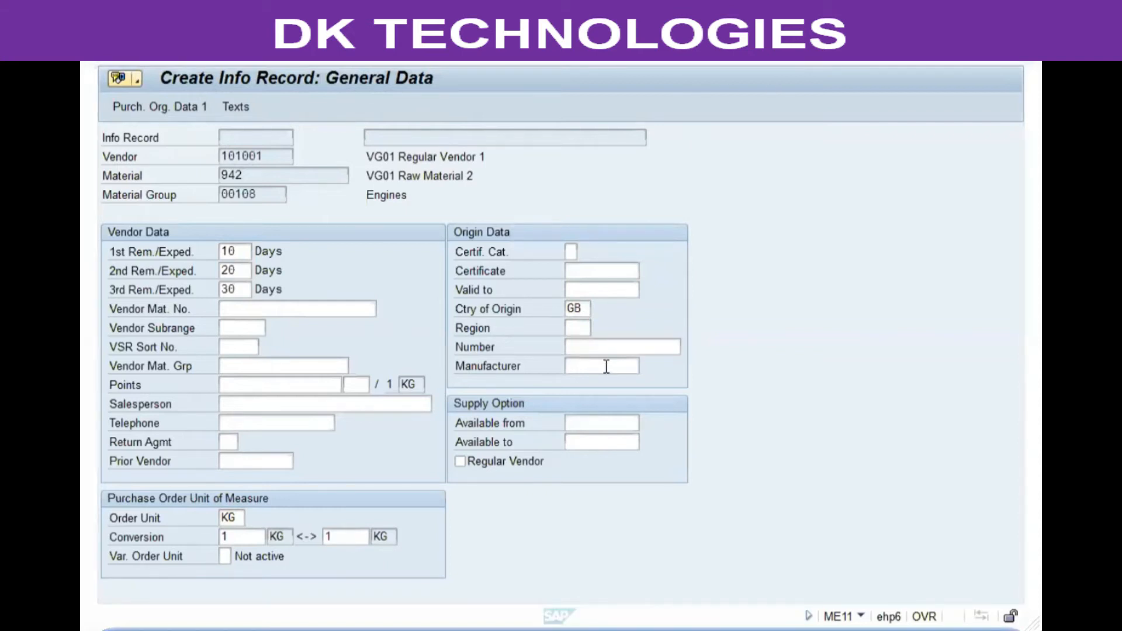
click(601, 345)
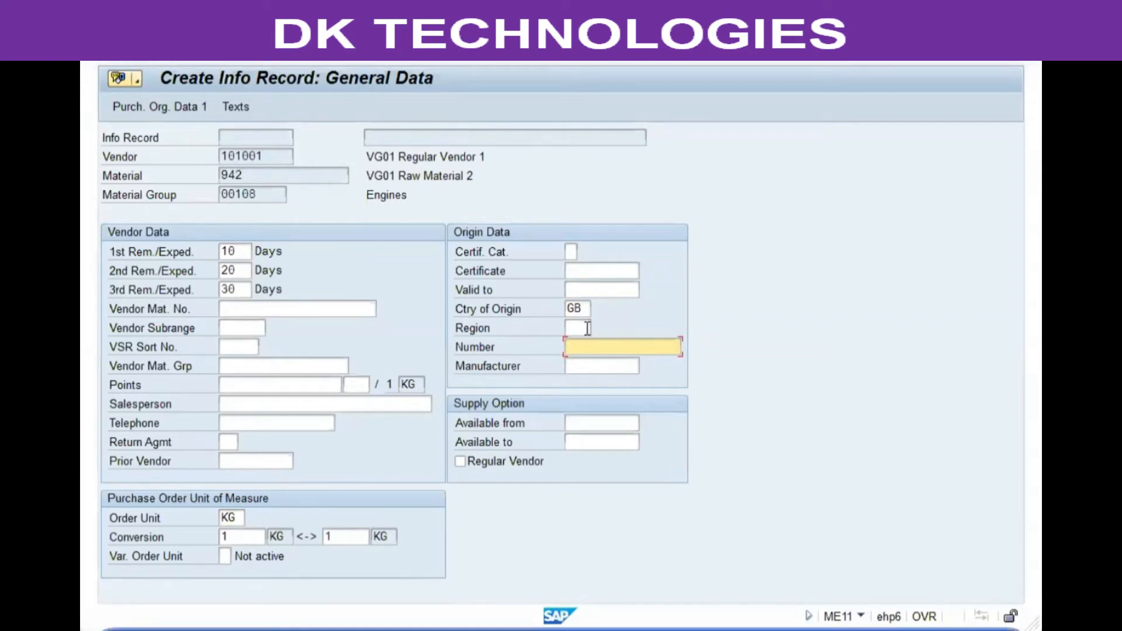
Examine the supply option's availability dates in relation to the record's vendor and material.
click(493, 438)
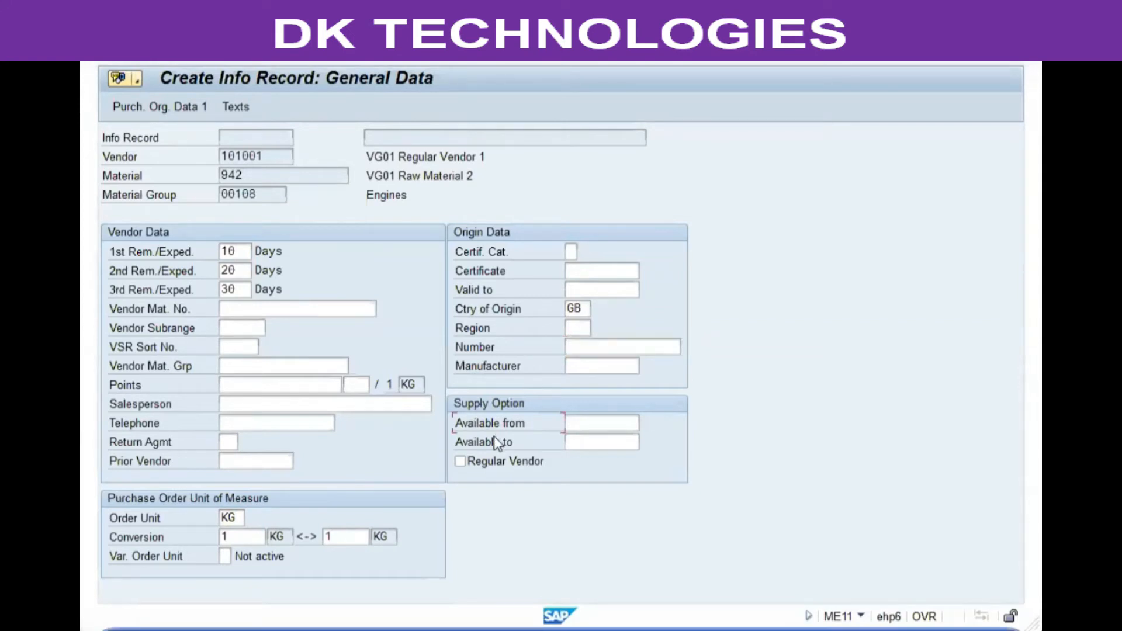
click(523, 416)
click(283, 156)
click(269, 176)
click(582, 422)
click(593, 441)
click(594, 422)
click(594, 441)
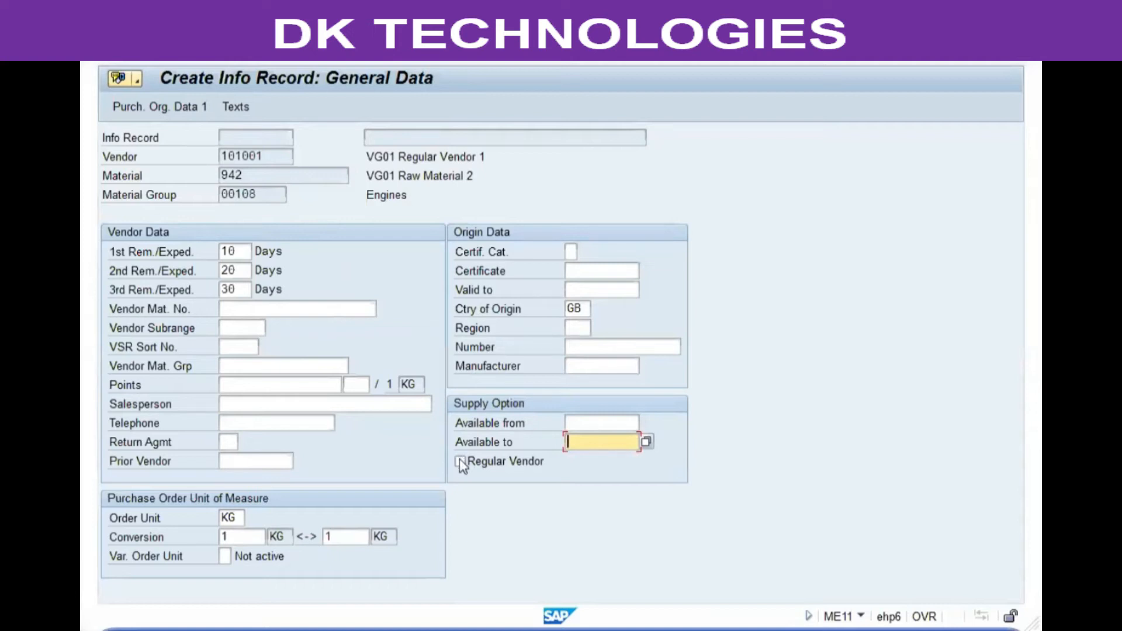
click(278, 157)
click(267, 169)
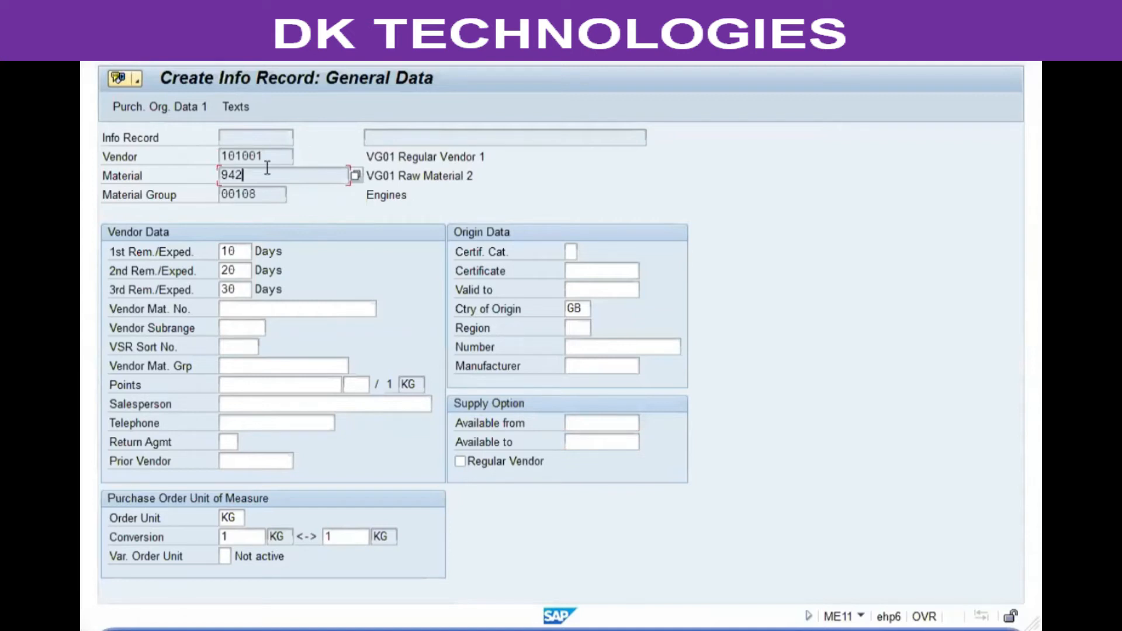
Continue to the purchasing organization data and consult the Word notes on planned delivery time.
key(Return)
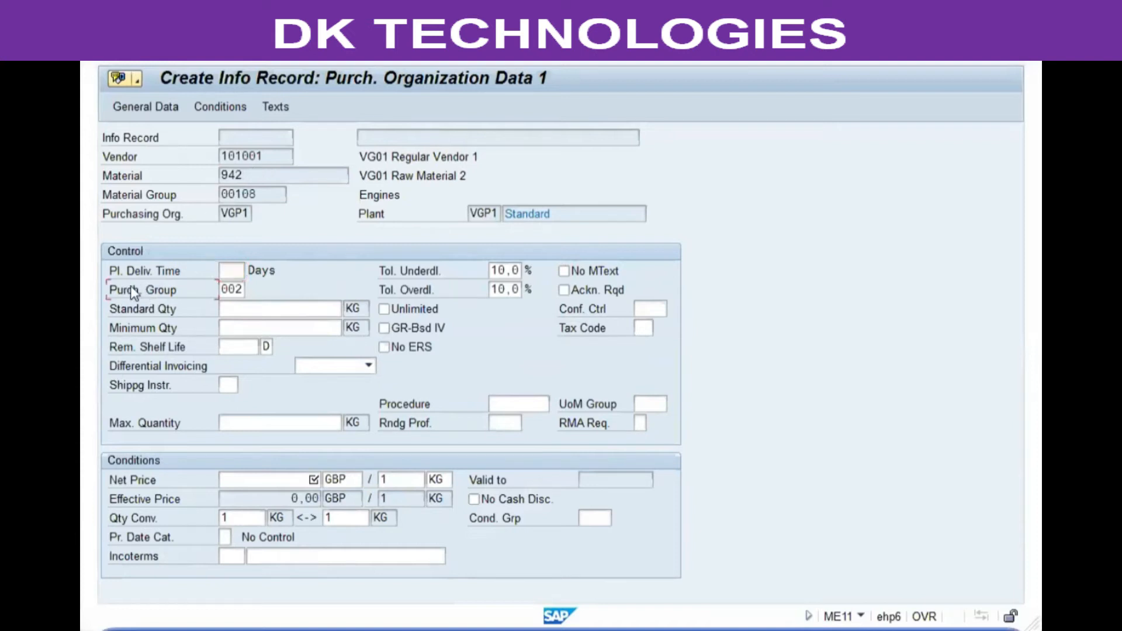
click(437, 267)
click(435, 291)
click(240, 270)
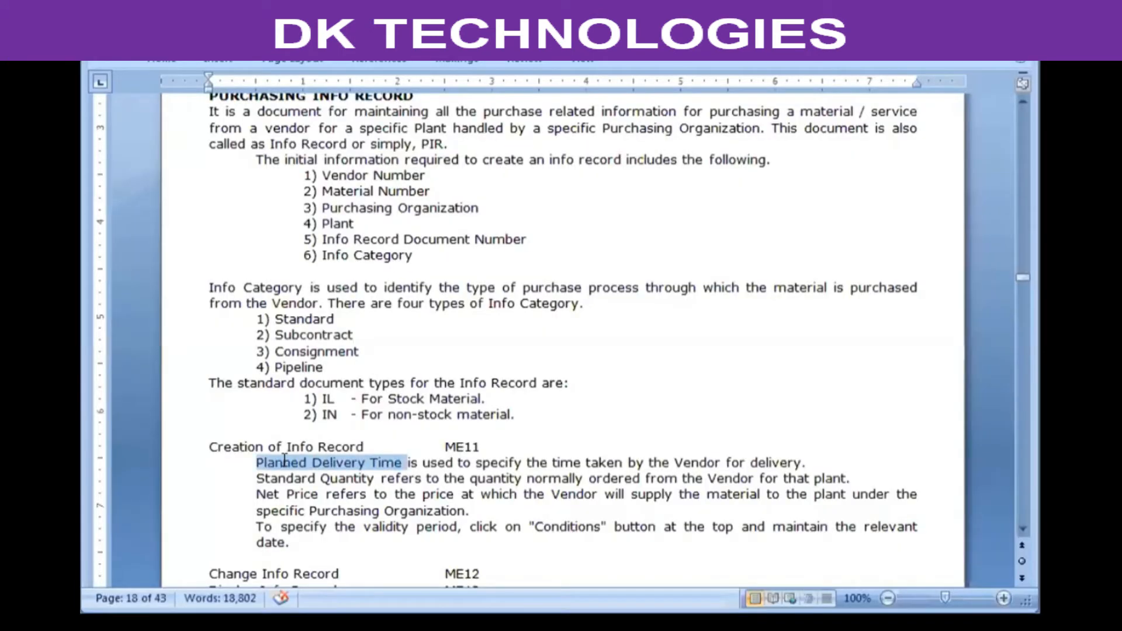
click(423, 464)
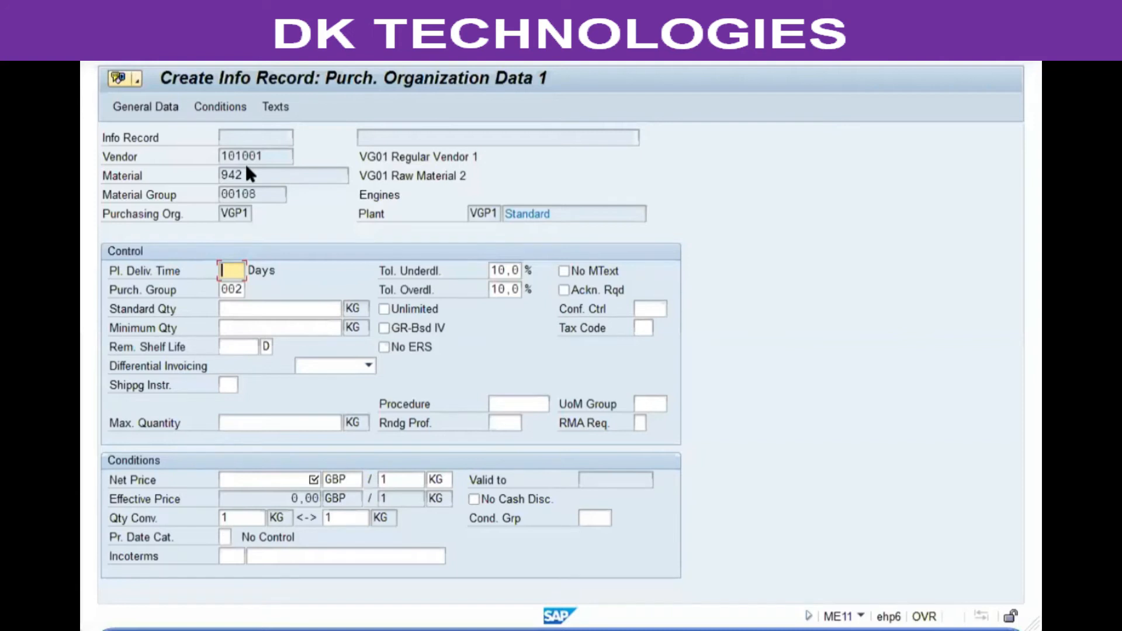
Return to the SAP info record and set the planned delivery time to 1 day.
click(247, 173)
click(485, 215)
click(229, 270)
text(1)
Set the standard order quantity to 500 KG for this vendor, material and plant.
click(159, 304)
click(284, 308)
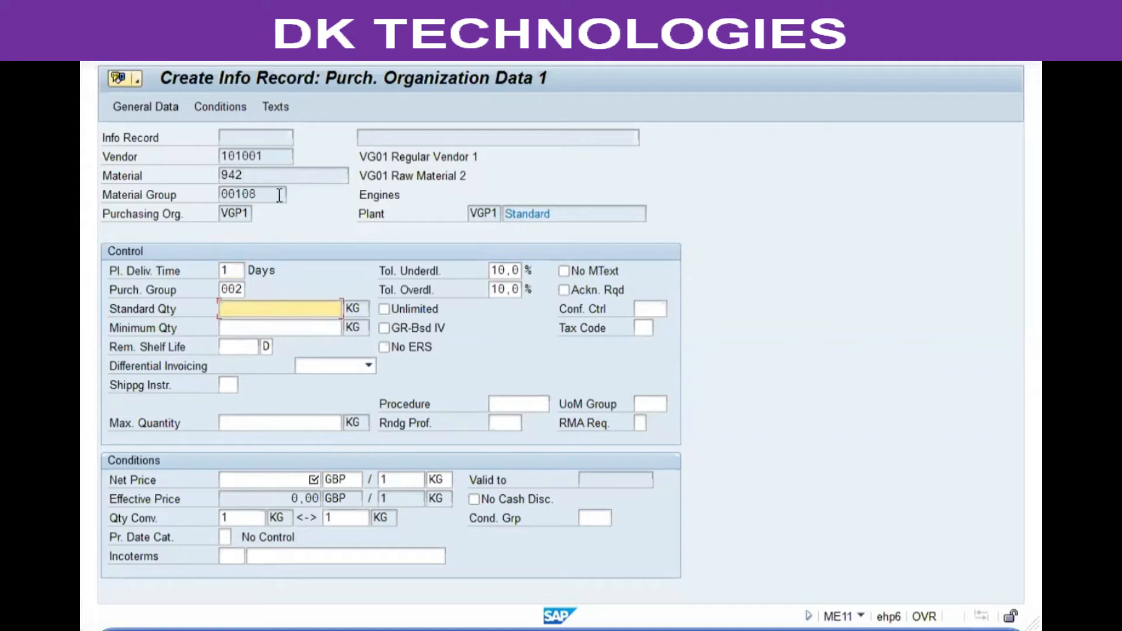
click(271, 157)
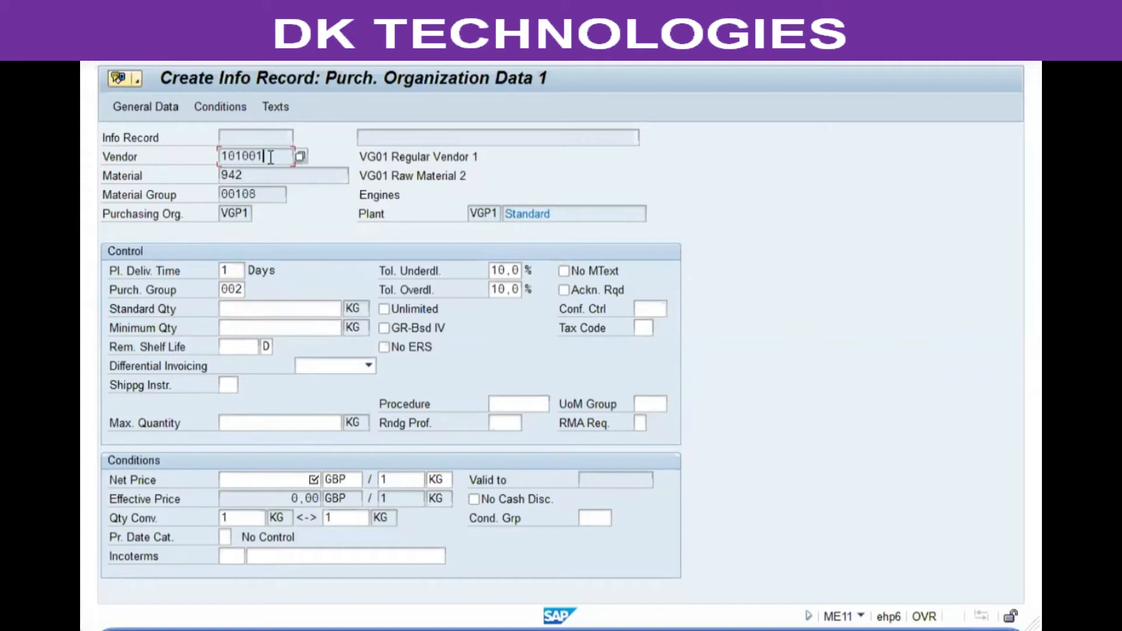
click(252, 176)
click(486, 215)
click(253, 306)
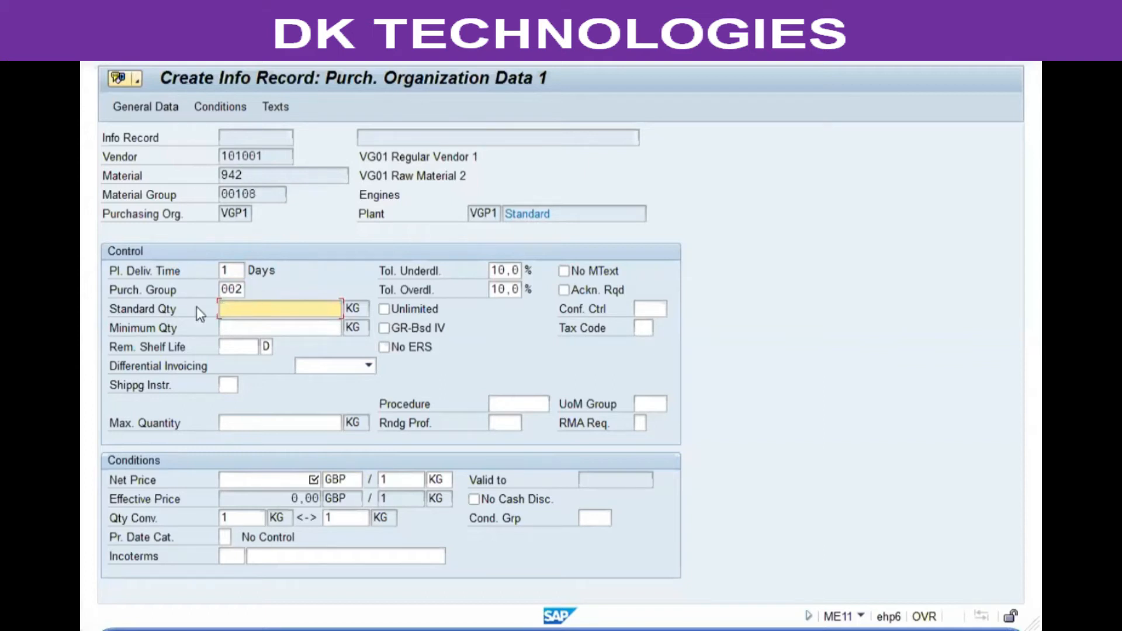
text(500)
key(Escape)
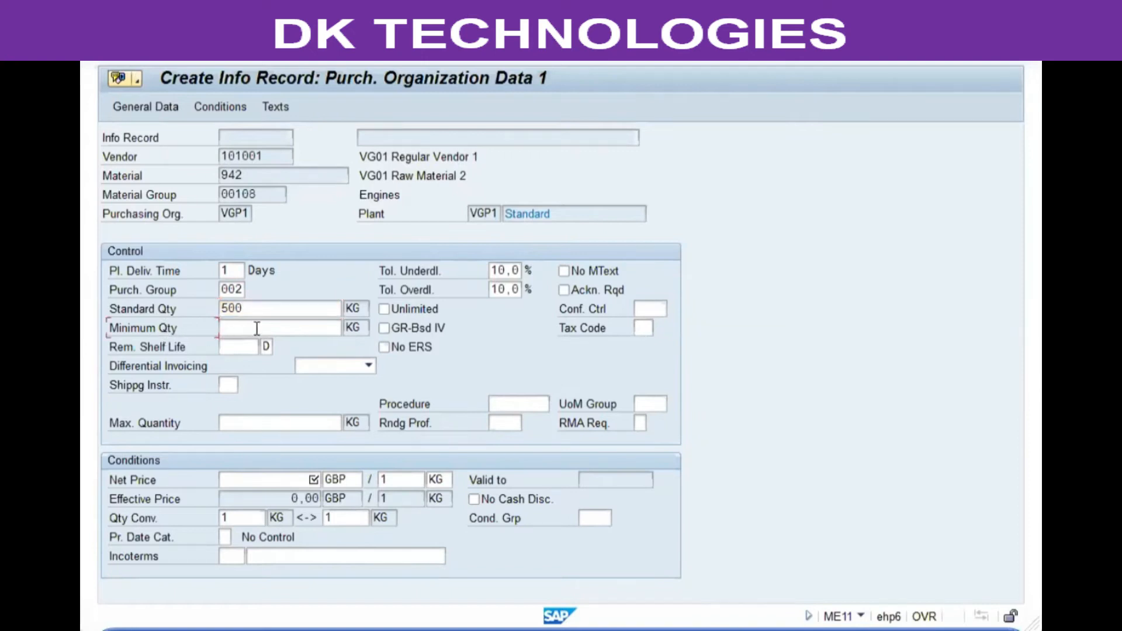
Set the minimum order quantity to 25 KG.
click(289, 328)
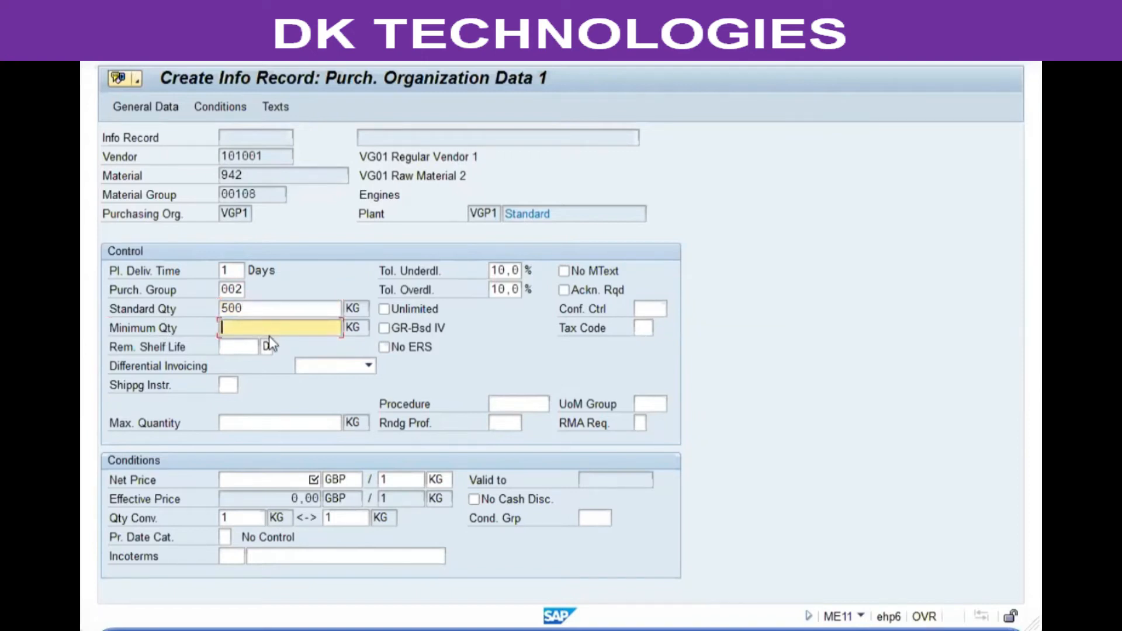
text(26)
key(BackSpace)
text(5)
click(494, 213)
click(226, 211)
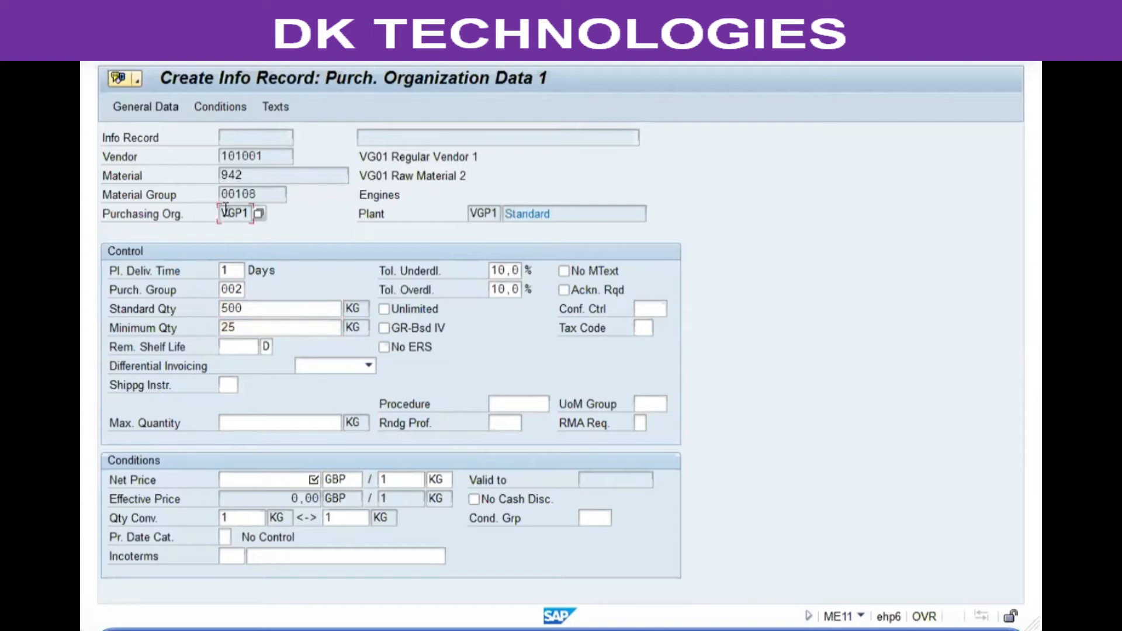
Leave the maximum quantity blank and enter a net price of 225 GBP per 1 KG.
click(252, 423)
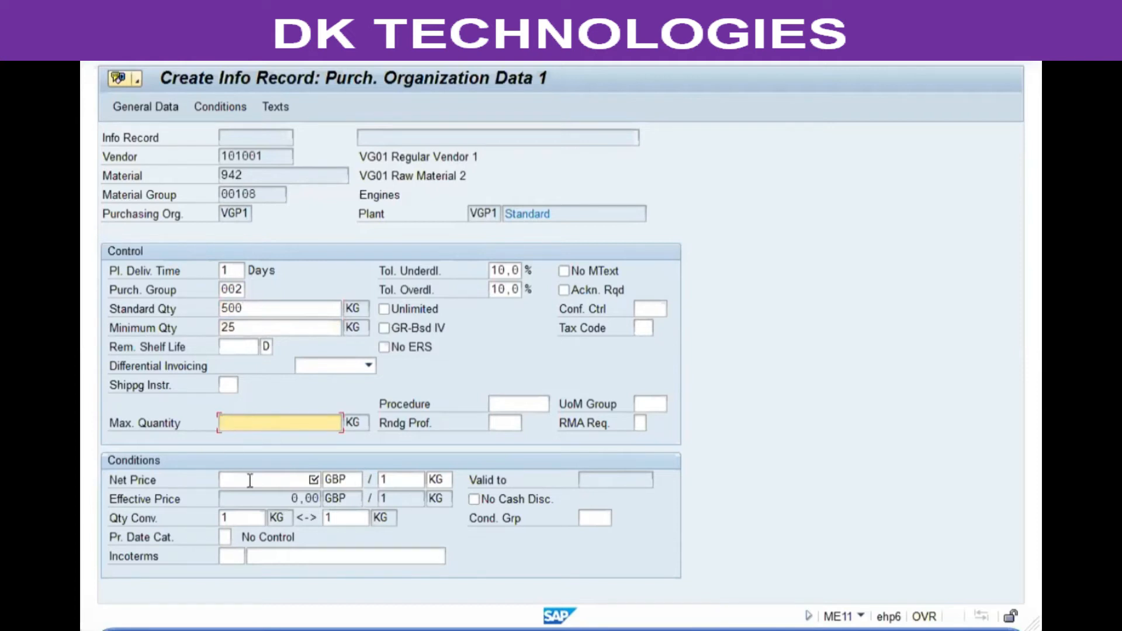
click(296, 478)
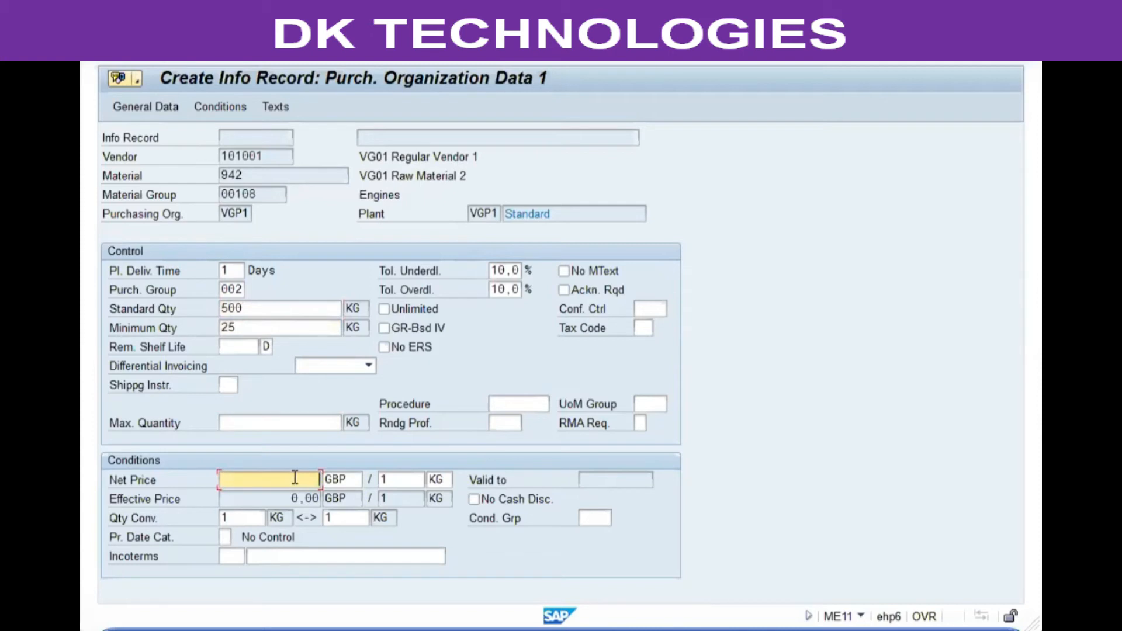
text(225)
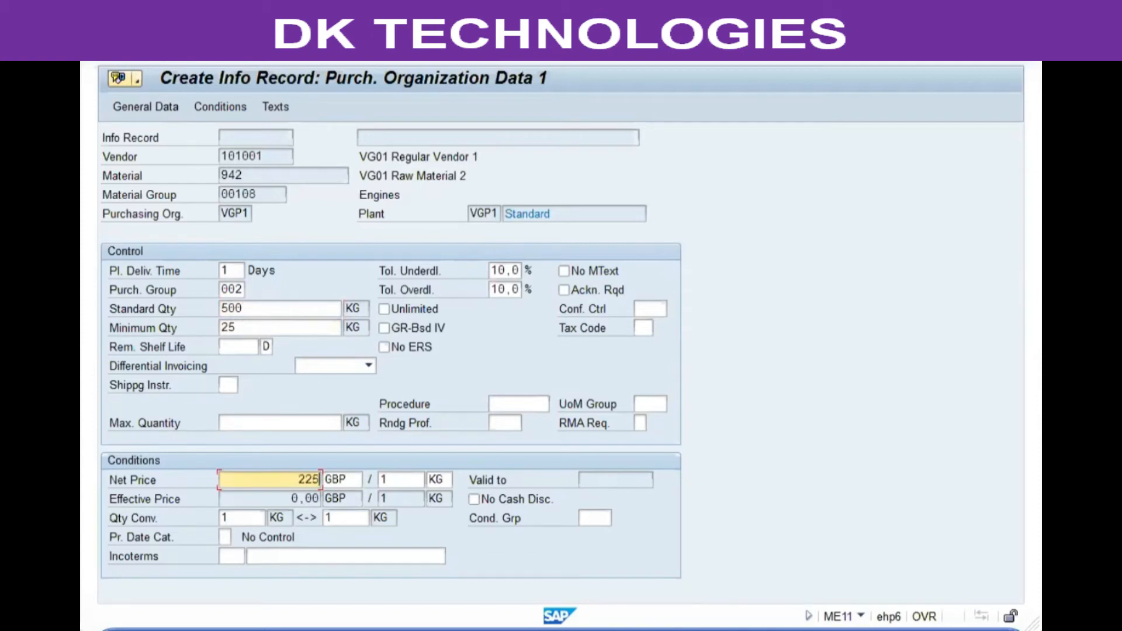